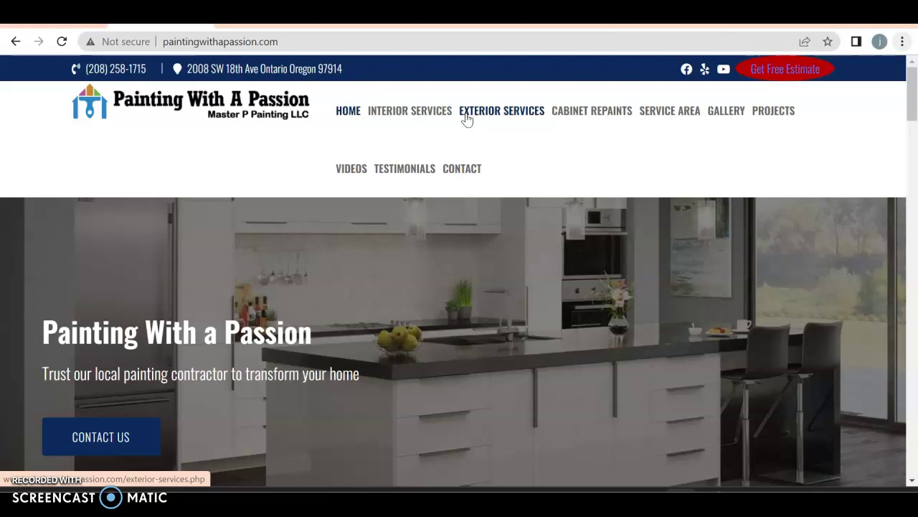
# - Review the paintingwithapassion.com home page from its header and service sections down to the footer
pyautogui.scroll(-5, 463, 119)
pyautogui.scroll(2, 463, 119)
pyautogui.click(86, 160)
pyautogui.scroll(-4, 377, 258)
pyautogui.scroll(-3, 352, 381)
pyautogui.scroll(1, 354, 386)
pyautogui.scroll(-5, 355, 385)
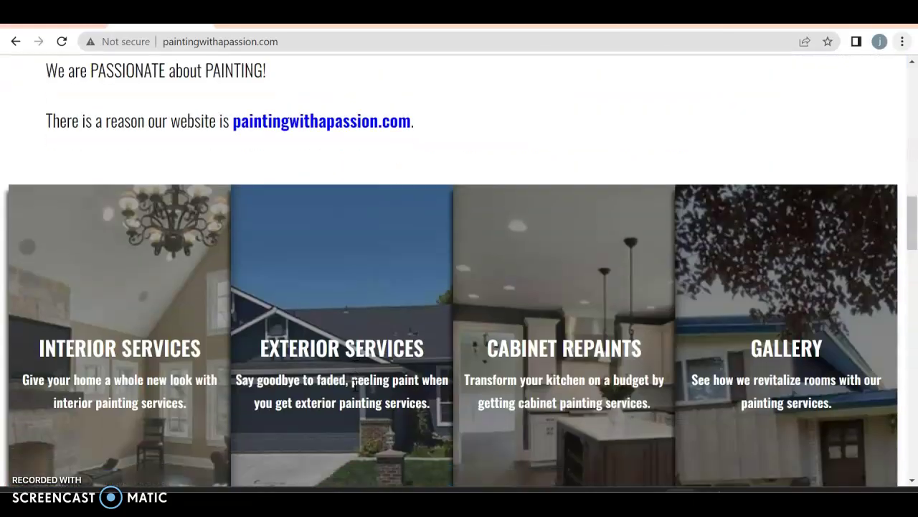
pyautogui.scroll(-2, 354, 381)
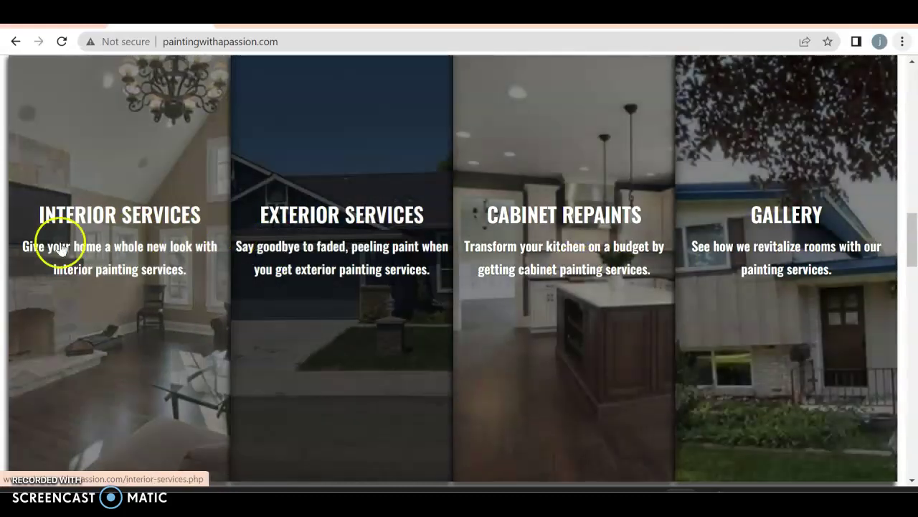
pyautogui.scroll(-3, 61, 244)
pyautogui.scroll(-2, 61, 248)
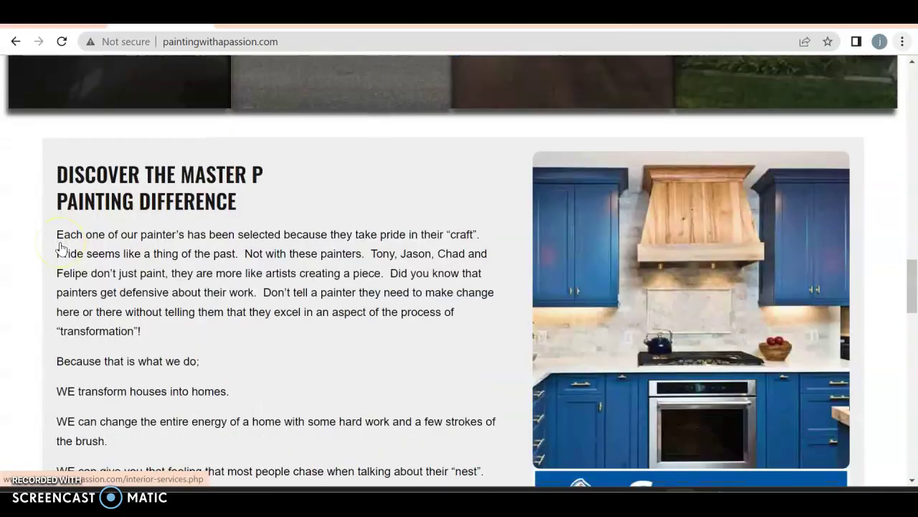
pyautogui.scroll(-1, 61, 247)
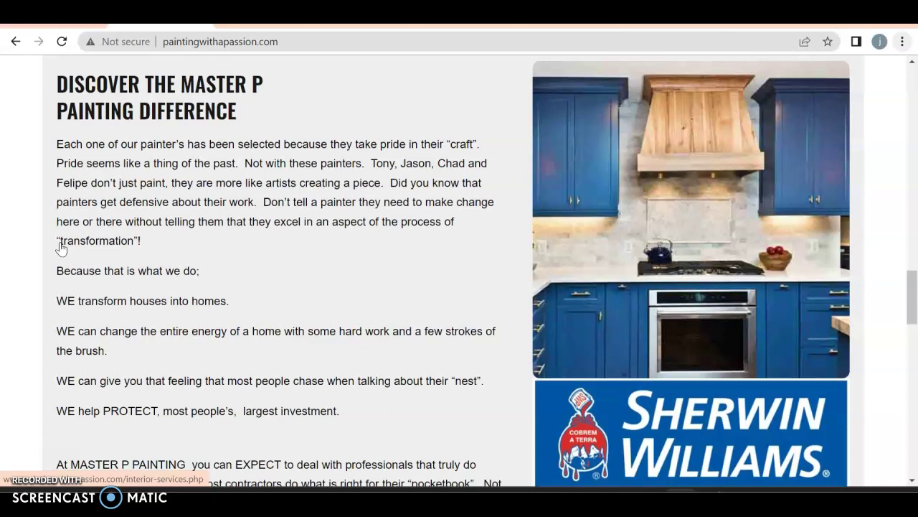
pyautogui.scroll(-10, 61, 247)
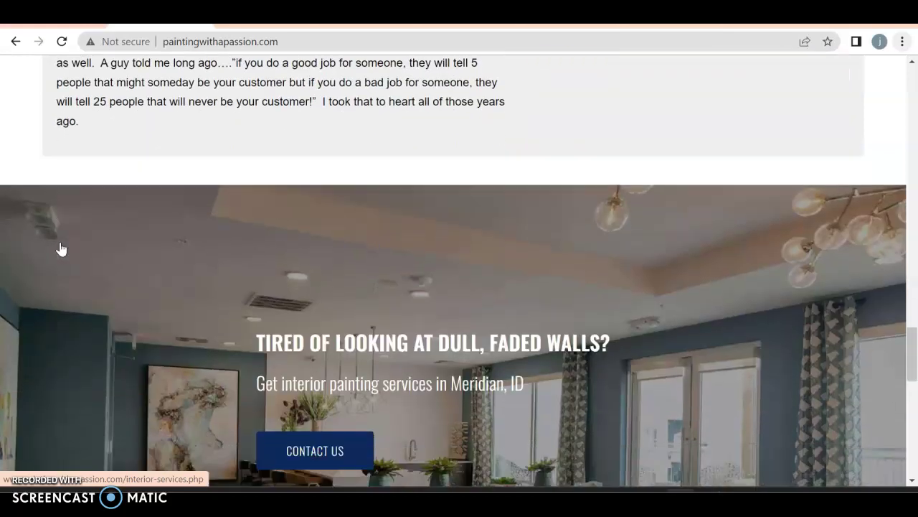
pyautogui.scroll(-7, 61, 249)
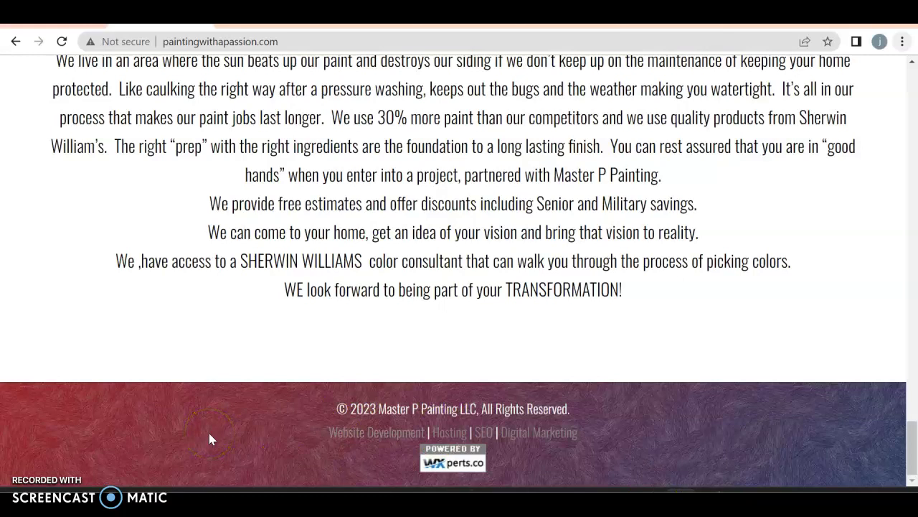
pyautogui.scroll(20, 351, 354)
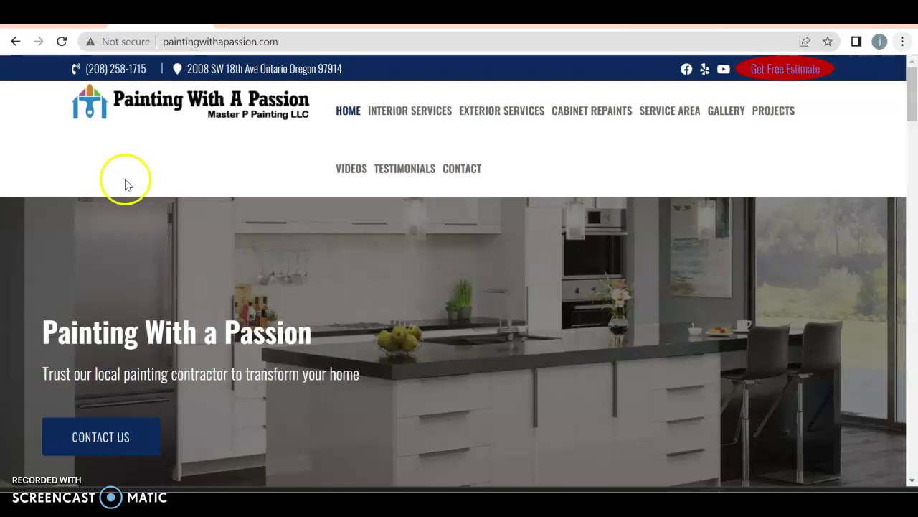
pyautogui.rightClick(352, 117)
pyautogui.click(670, 148)
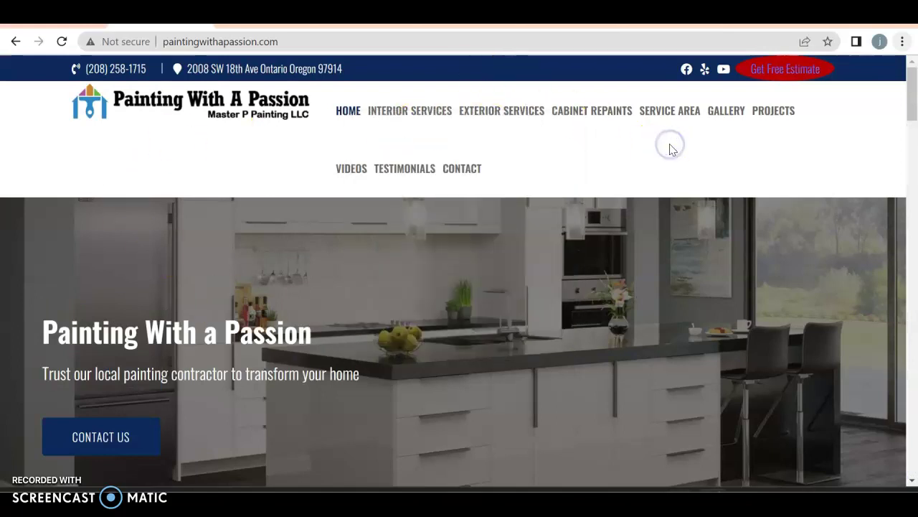
pyautogui.click(264, 27)
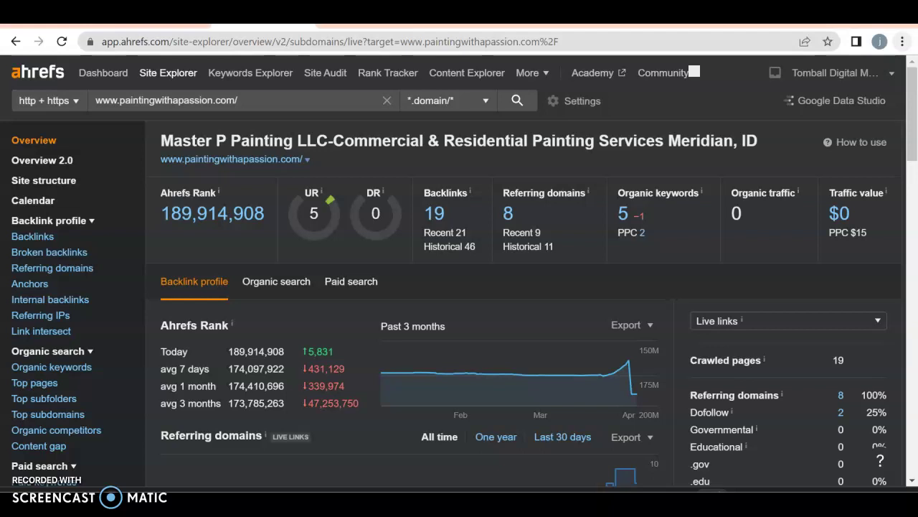
pyautogui.click(63, 124)
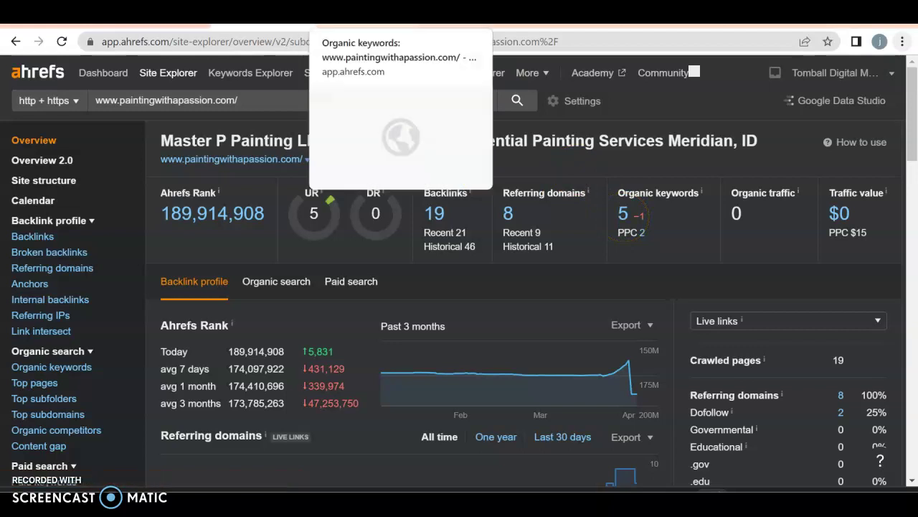
pyautogui.click(367, 20)
pyautogui.click(410, 297)
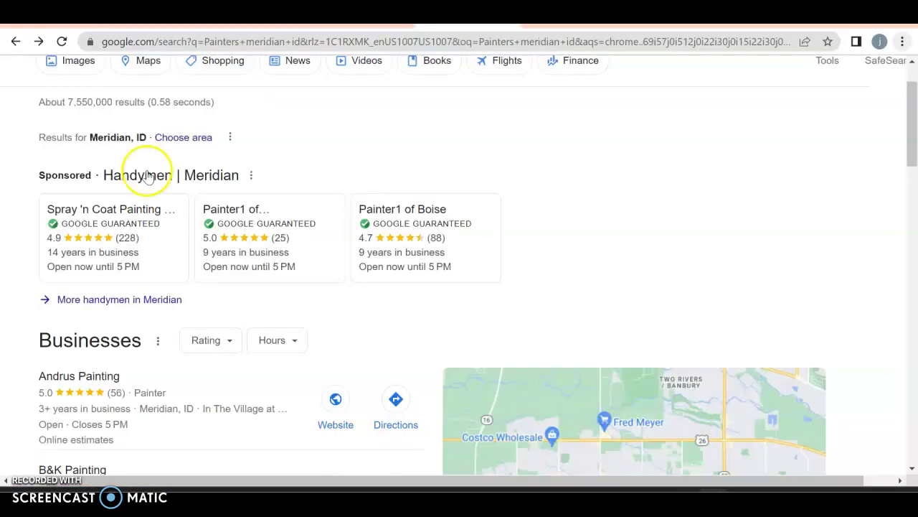
# - Open the business map from the Google results for "Painters meridian id" and view the wider area out to Ontario
pyautogui.scroll(1, 147, 176)
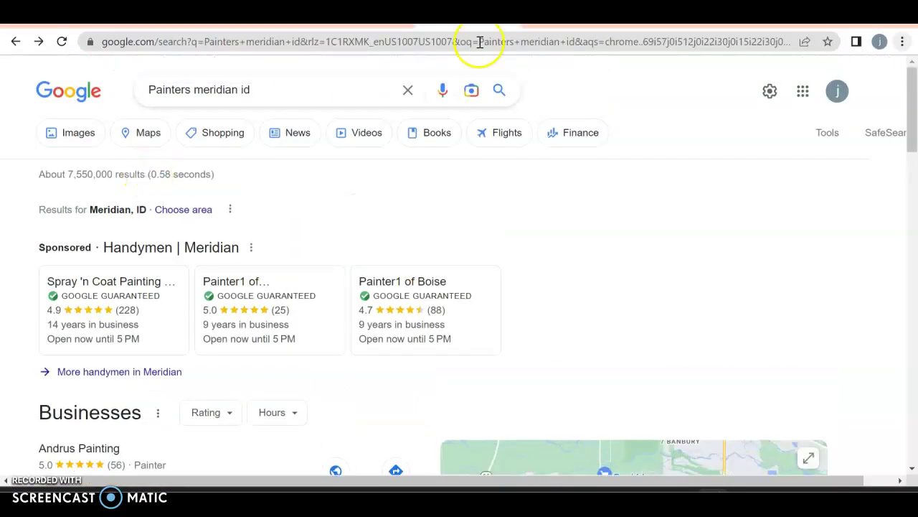
pyautogui.scroll(-4, 642, 313)
pyautogui.click(641, 313)
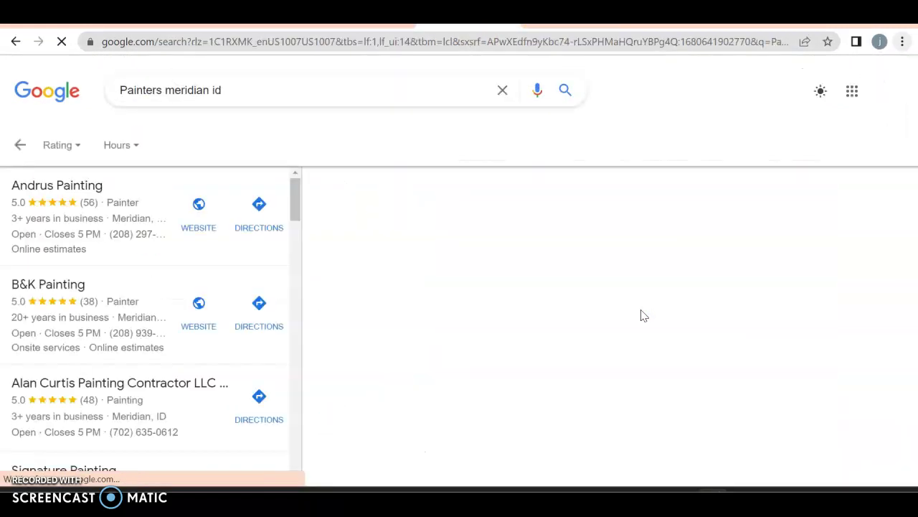
pyautogui.click(704, 329)
pyautogui.click(507, 286)
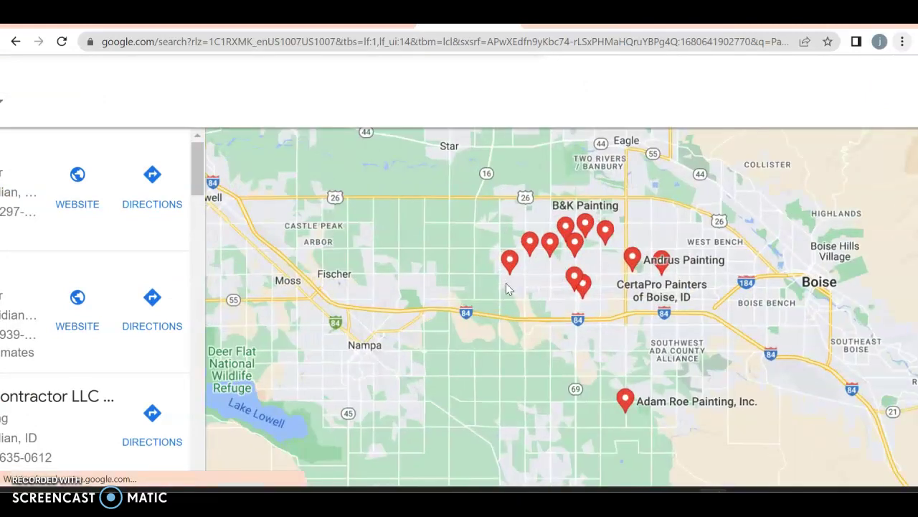
pyautogui.scroll(-3, 506, 286)
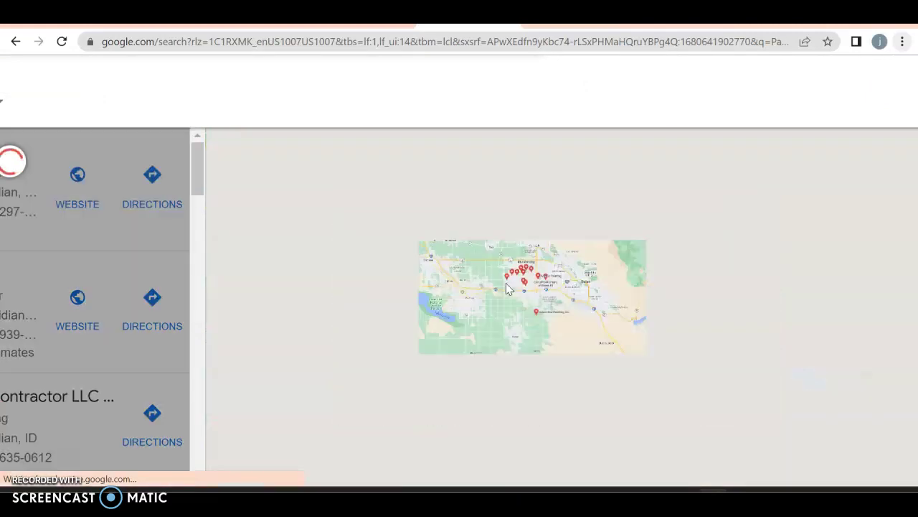
pyautogui.scroll(-2, 505, 283)
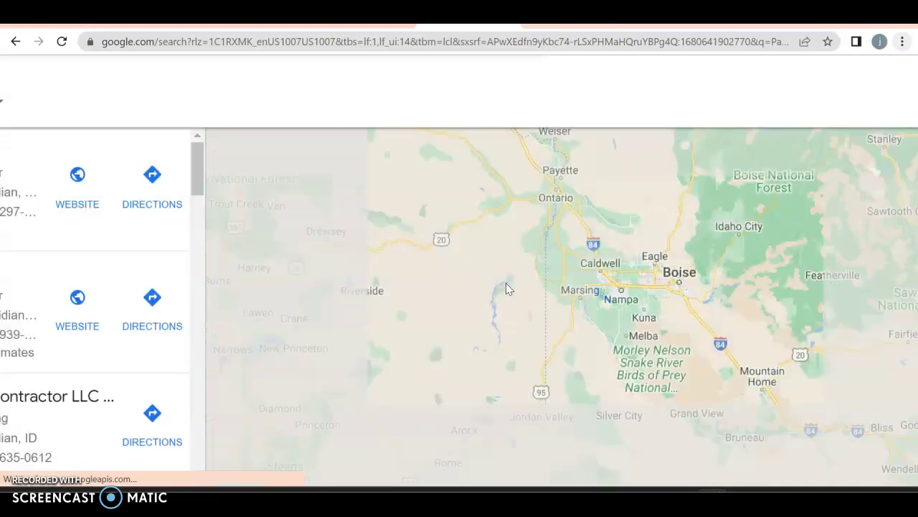
pyautogui.click(521, 223)
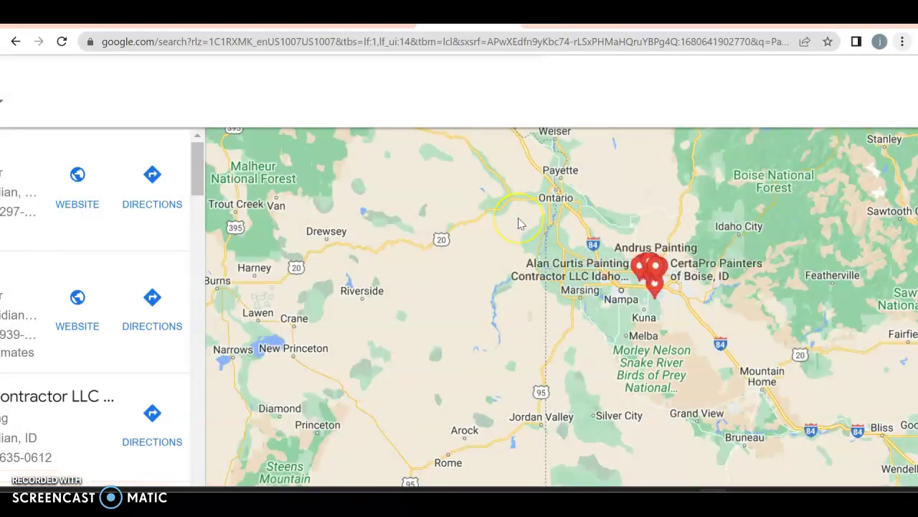
pyautogui.scroll(-3, 62, 161)
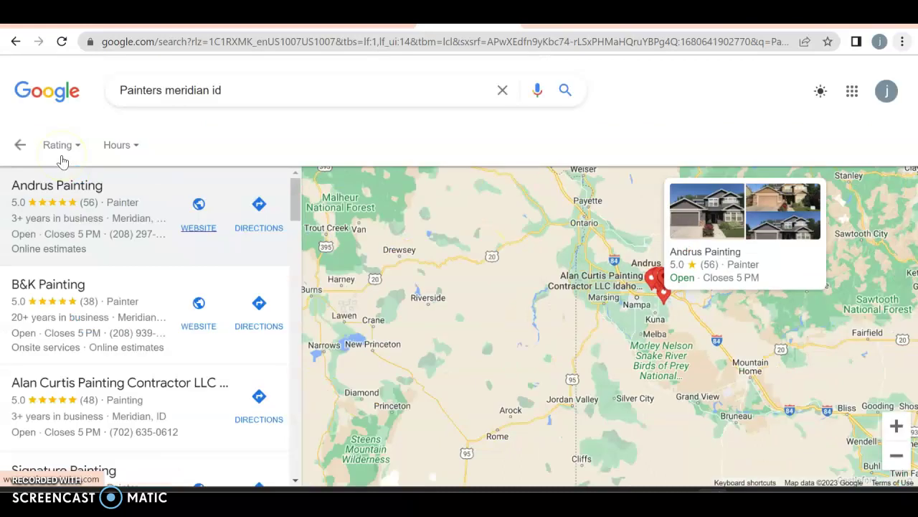
# - Return to the "Painters meridian id" results and examine the local business listings and the organic results below them
pyautogui.click(22, 145)
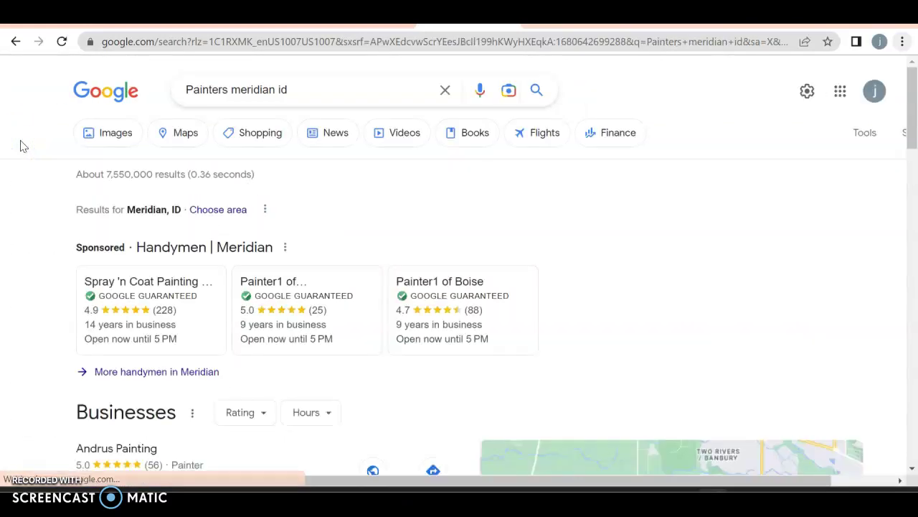
pyautogui.scroll(-8, 208, 328)
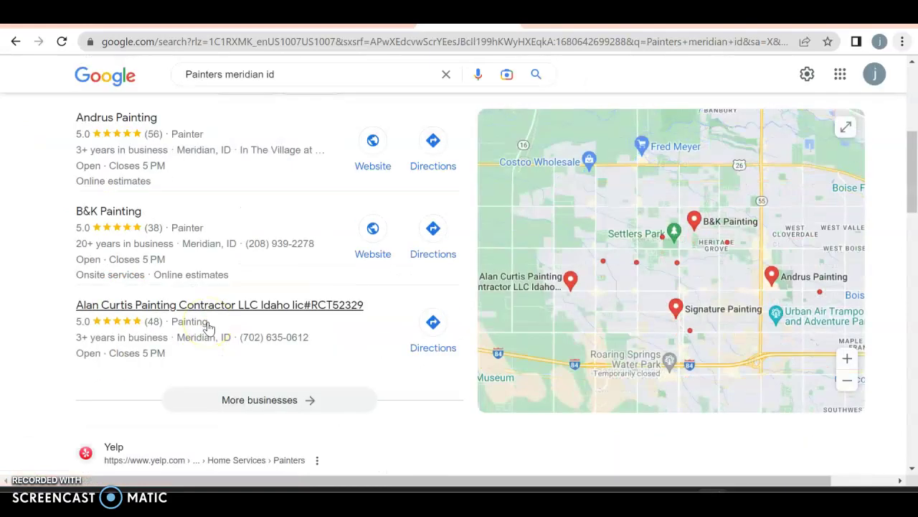
pyautogui.scroll(5, 208, 328)
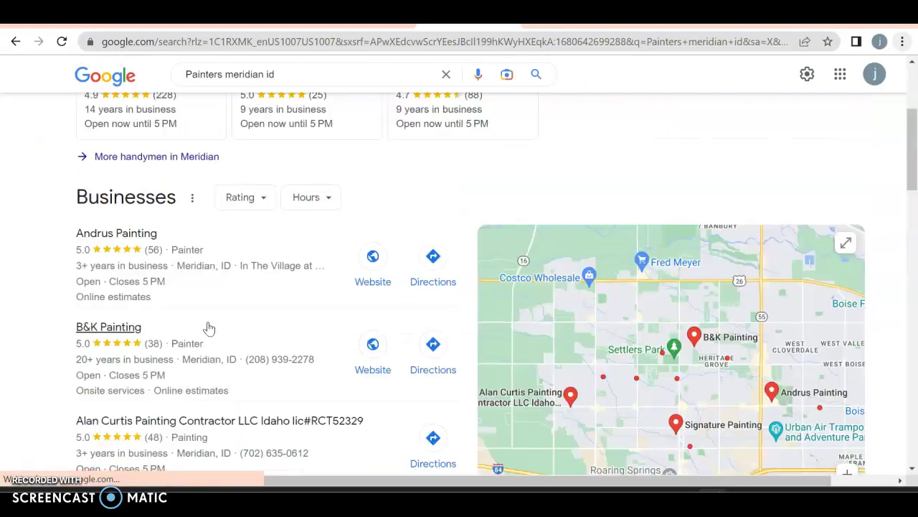
pyautogui.scroll(-1, 208, 328)
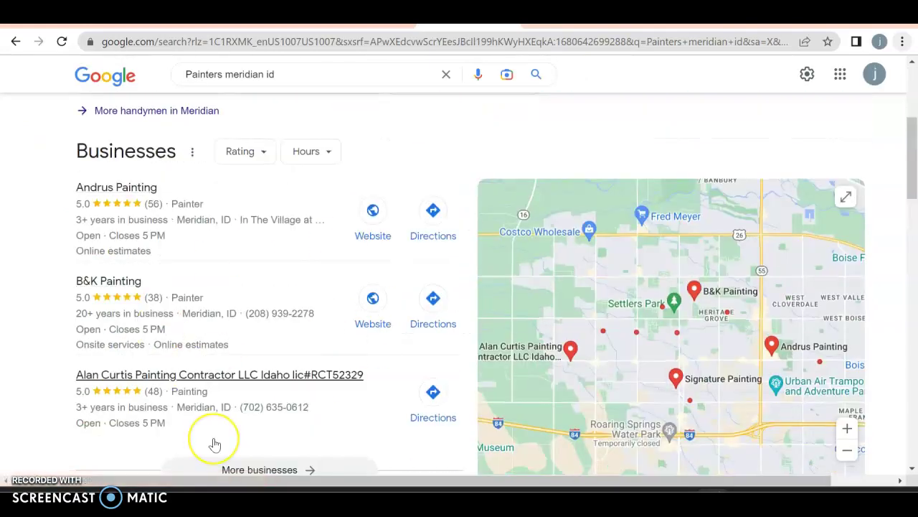
pyautogui.scroll(-1, 213, 441)
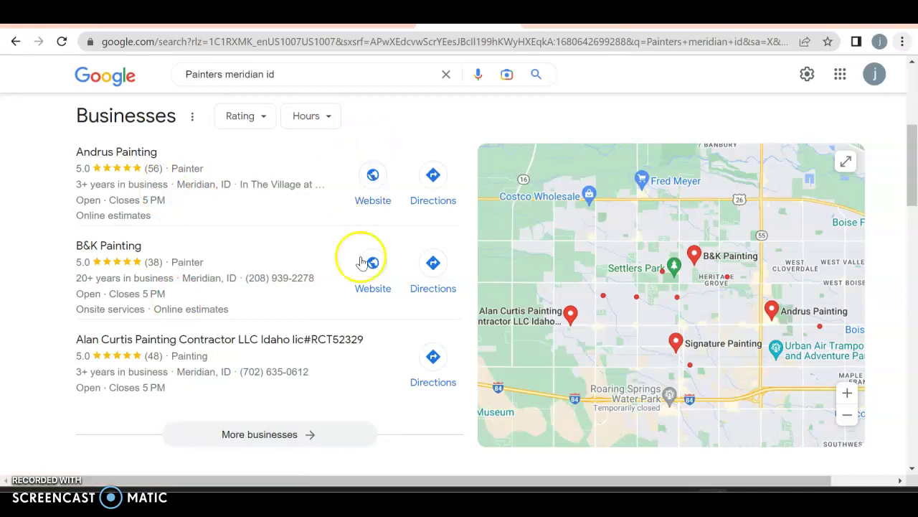
pyautogui.scroll(-5, 251, 323)
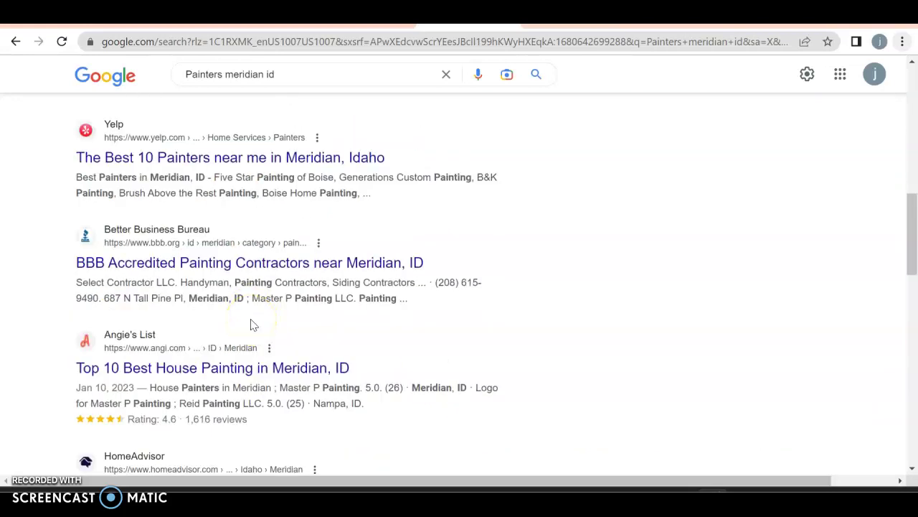
pyautogui.scroll(-4, 251, 325)
pyautogui.scroll(-2, 251, 325)
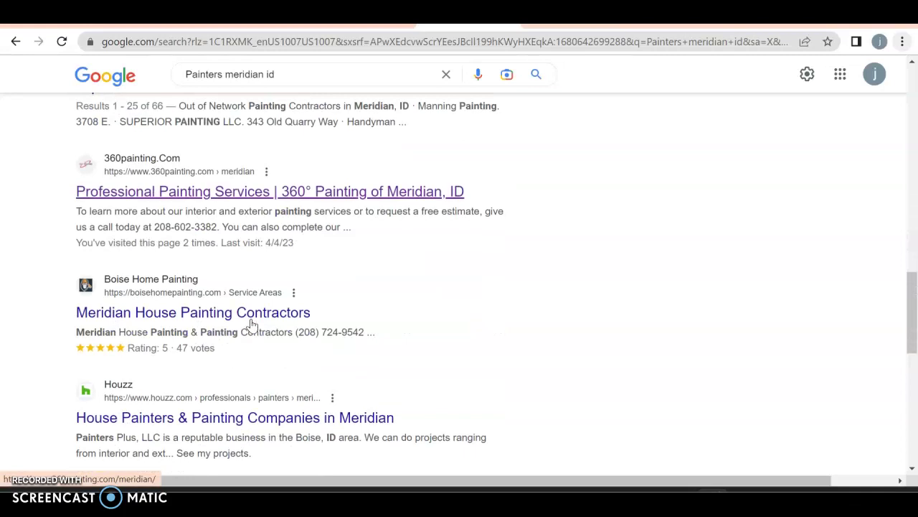
# - Visit the 360° Painting and Boise Home Painting results in turn, check the Boise page's address, and return to the search results
pyautogui.click(123, 192)
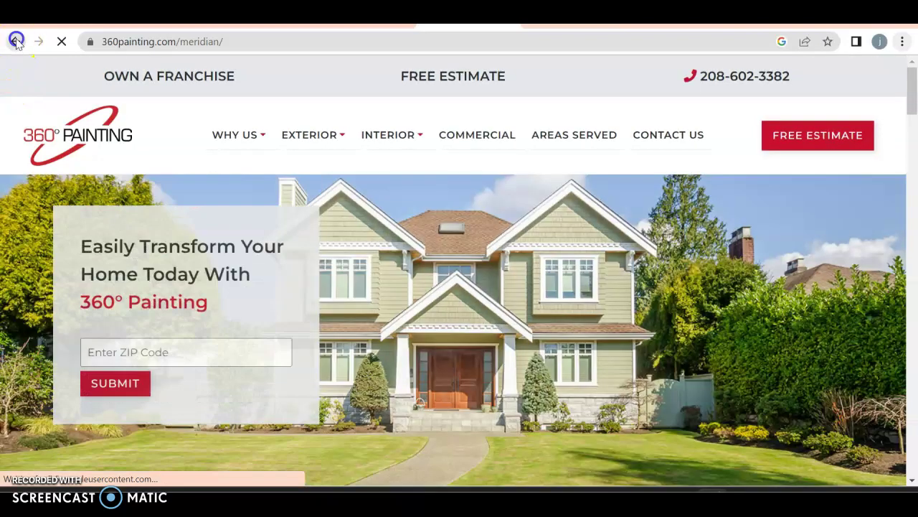
pyautogui.click(16, 41)
pyautogui.click(122, 391)
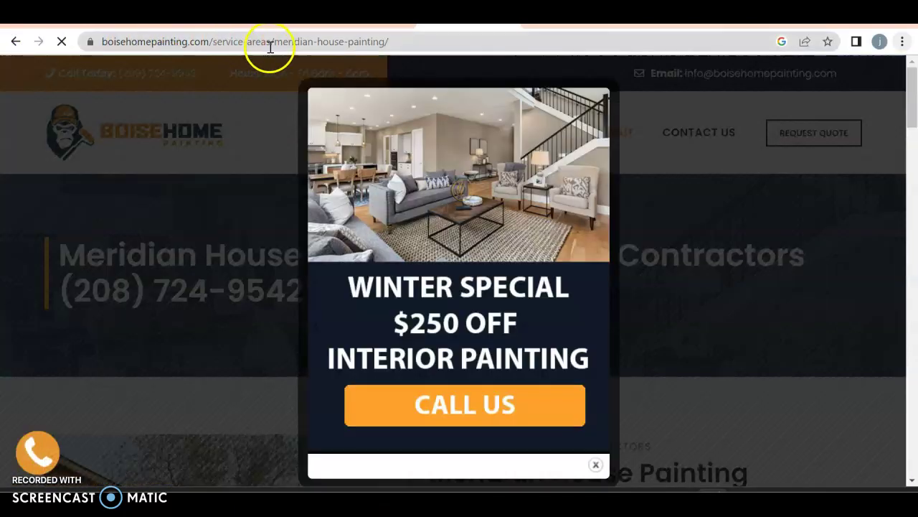
pyautogui.click(269, 43)
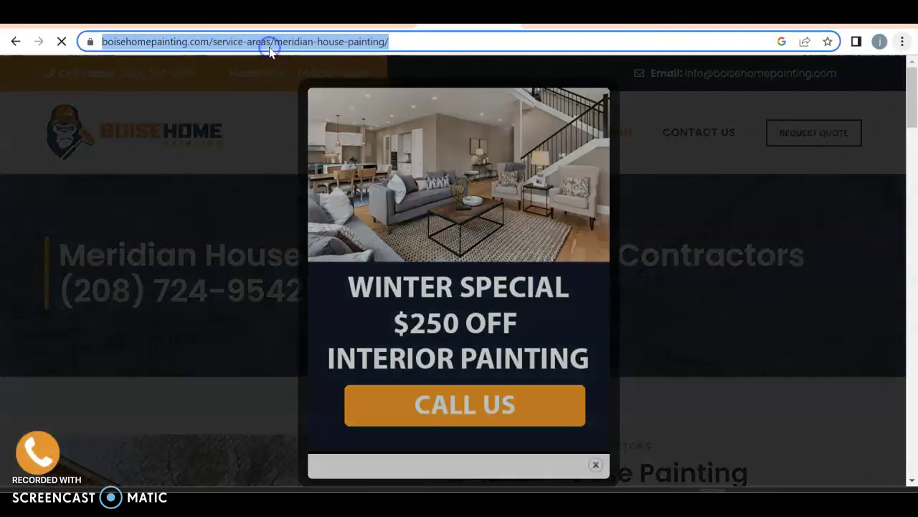
pyautogui.click(10, 46)
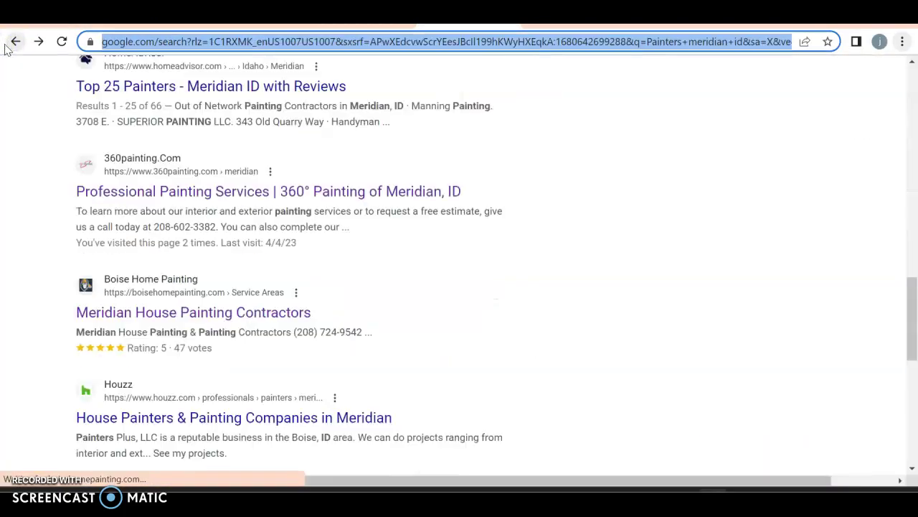
# - Reopen the 360° Painting of Meridian result and review the page down to its footer links
pyautogui.click(85, 278)
pyautogui.click(148, 194)
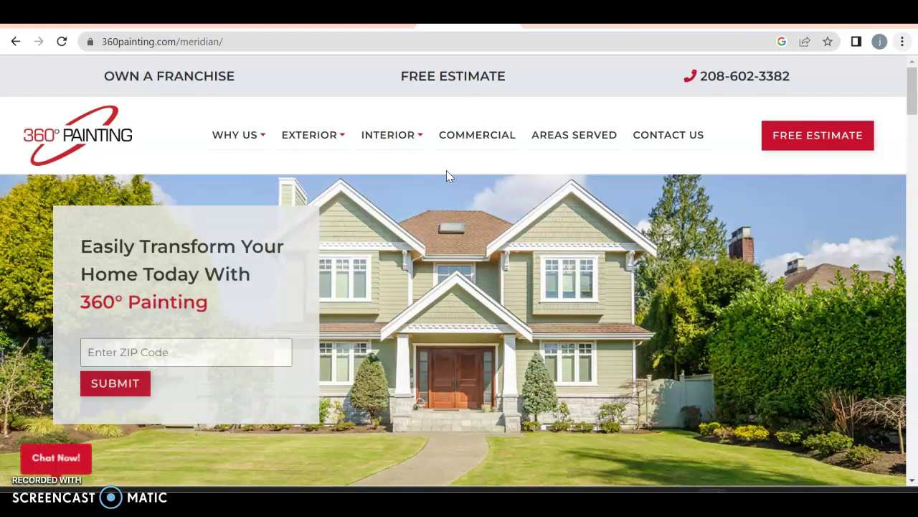
pyautogui.scroll(-3, 446, 176)
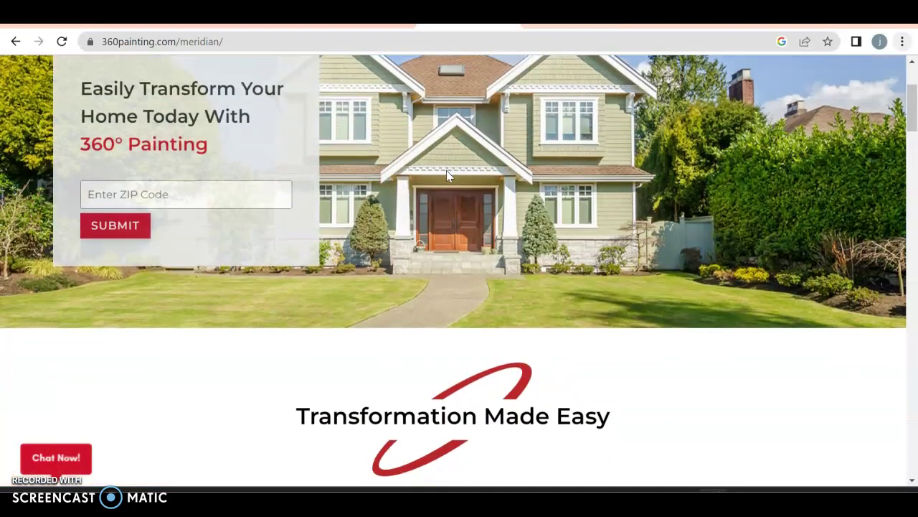
pyautogui.scroll(-10, 446, 172)
pyautogui.scroll(-15, 446, 175)
pyautogui.scroll(-10, 447, 176)
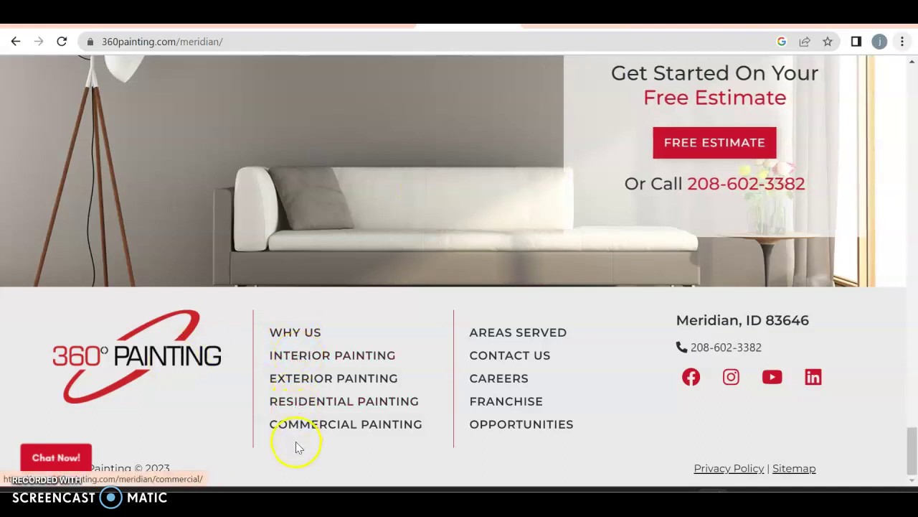
pyautogui.click(567, 24)
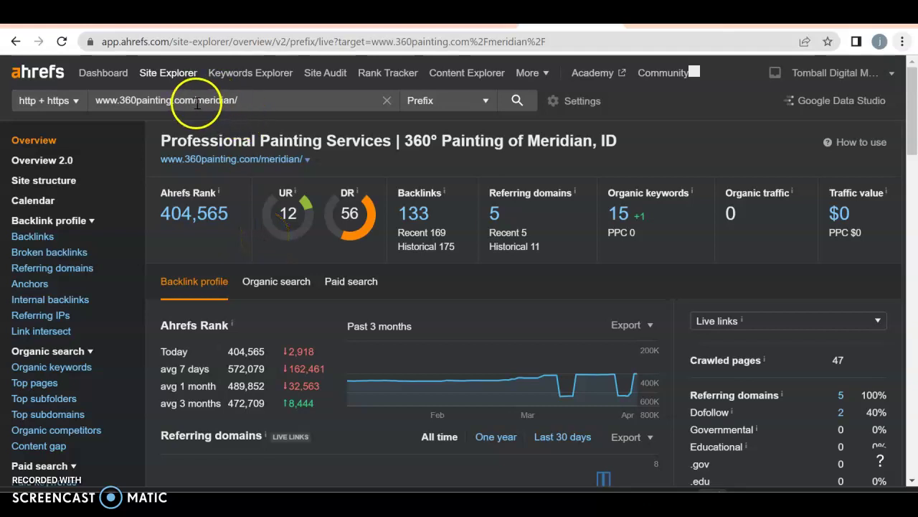
pyautogui.moveTo(196, 102); pyautogui.dragTo(246, 101)
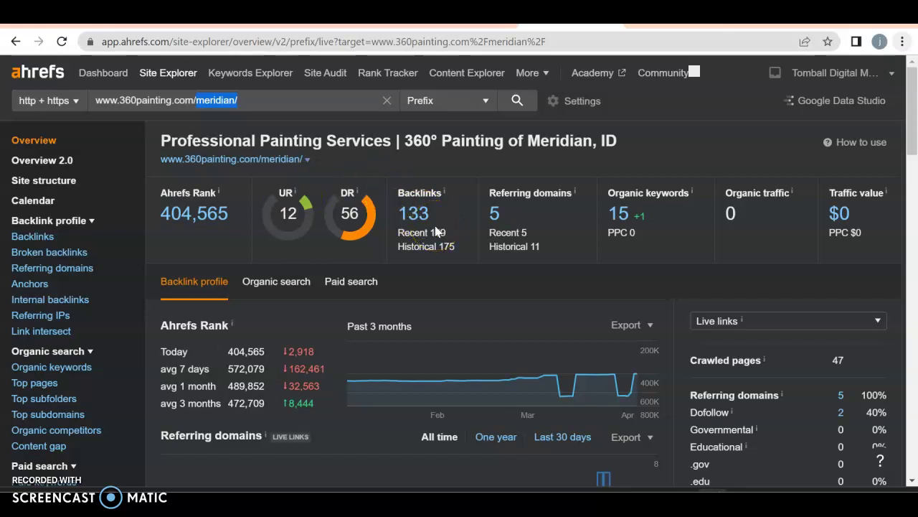
pyautogui.click(626, 207)
pyautogui.scroll(3, 260, 350)
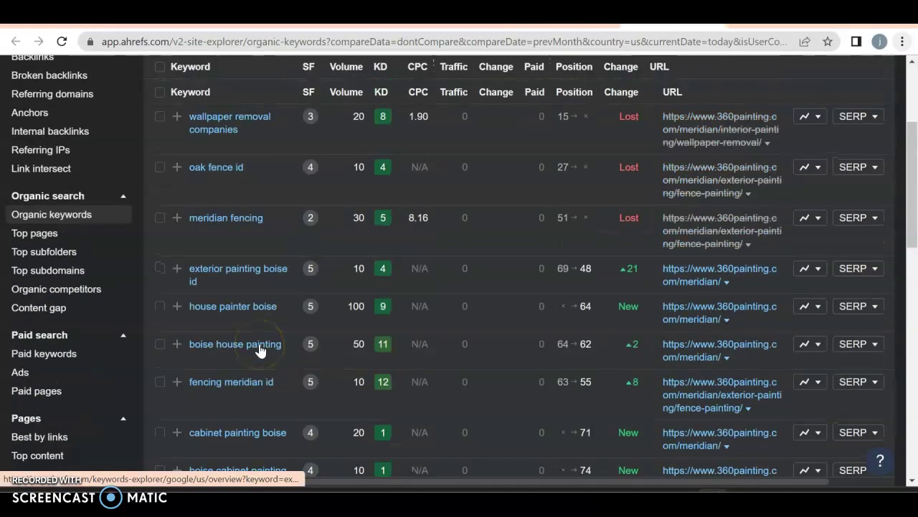
pyautogui.scroll(3, 260, 350)
pyautogui.scroll(-3, 260, 348)
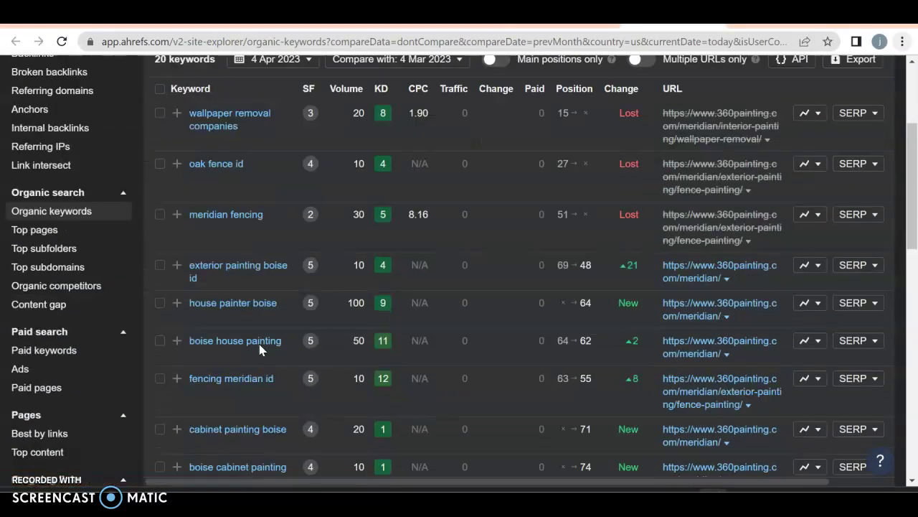
pyautogui.scroll(-3, 260, 350)
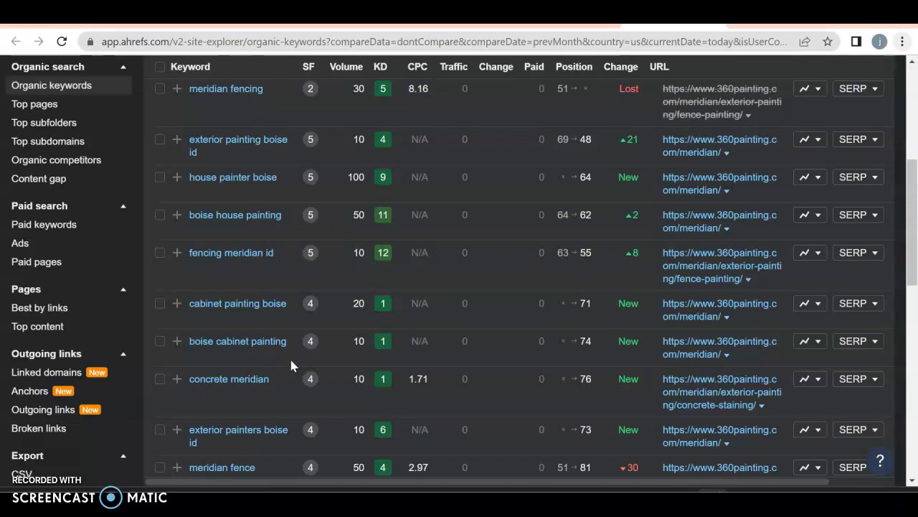
pyautogui.scroll(-3, 291, 366)
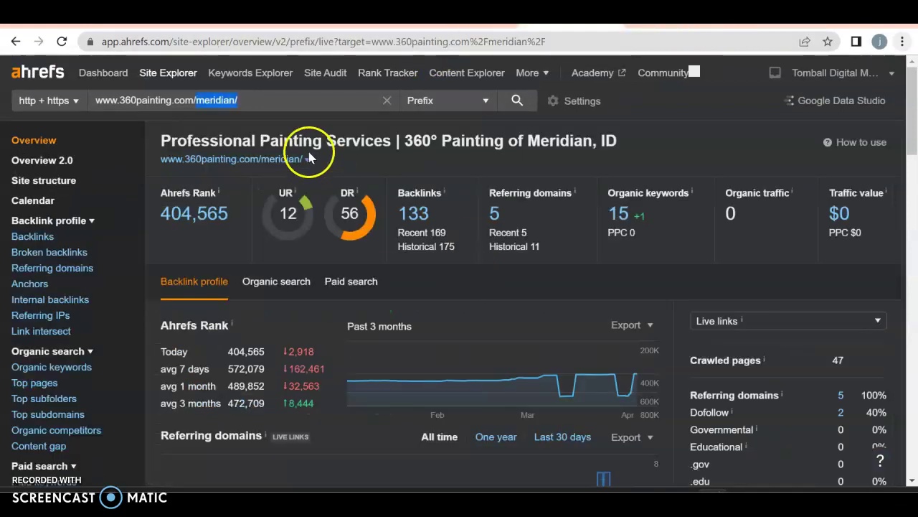
# - Set the target scope for the 360painting.com analysis to domain/* (domain without subdomains)
pyautogui.click(471, 104)
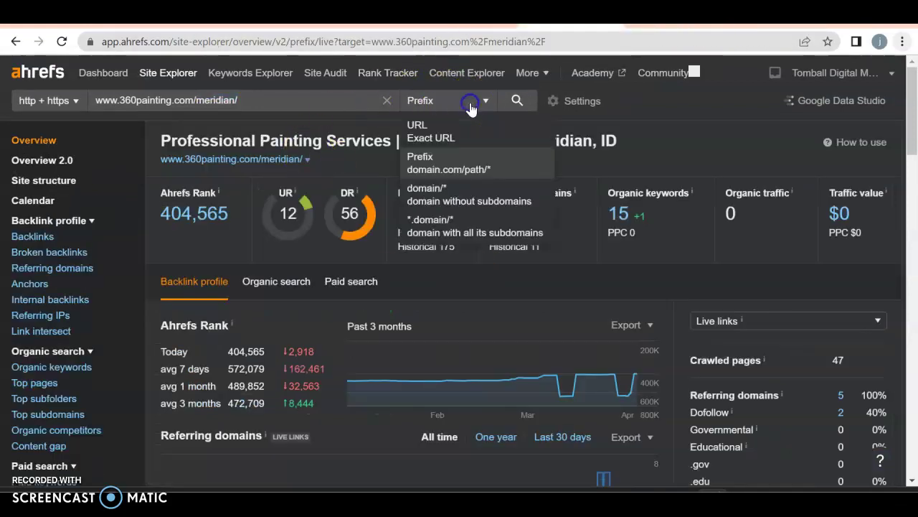
pyautogui.click(452, 190)
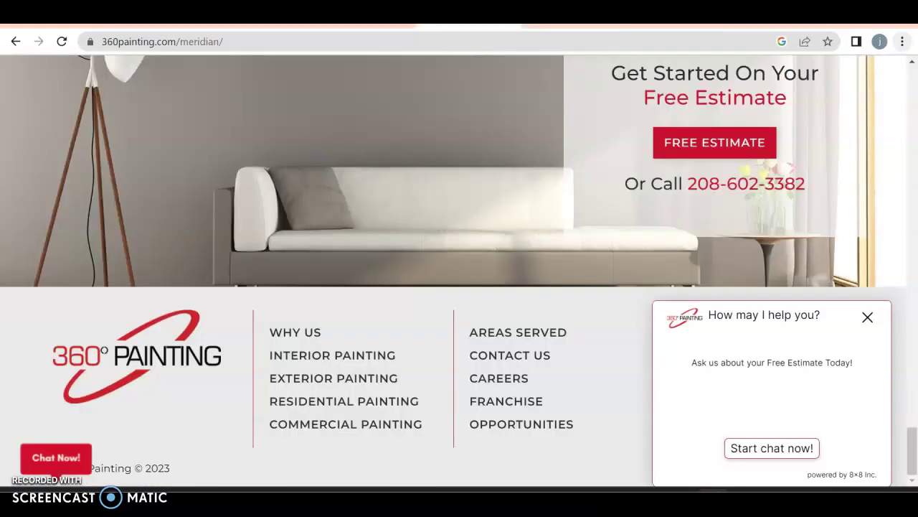